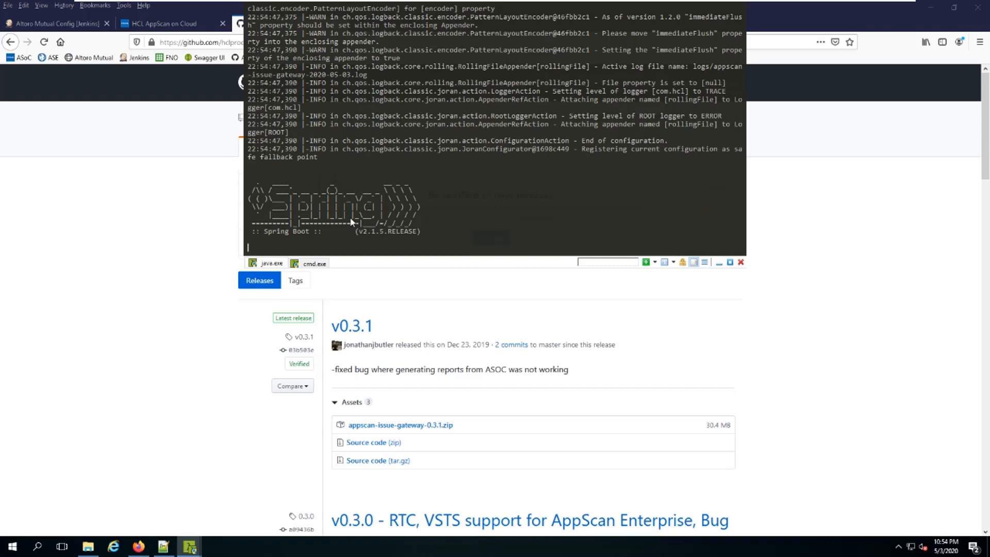
Hide the gateway's console window and view the Altoro Mutual project's All issues list in Jira.
{"action": "left_click", "coordinate": [188, 215]}
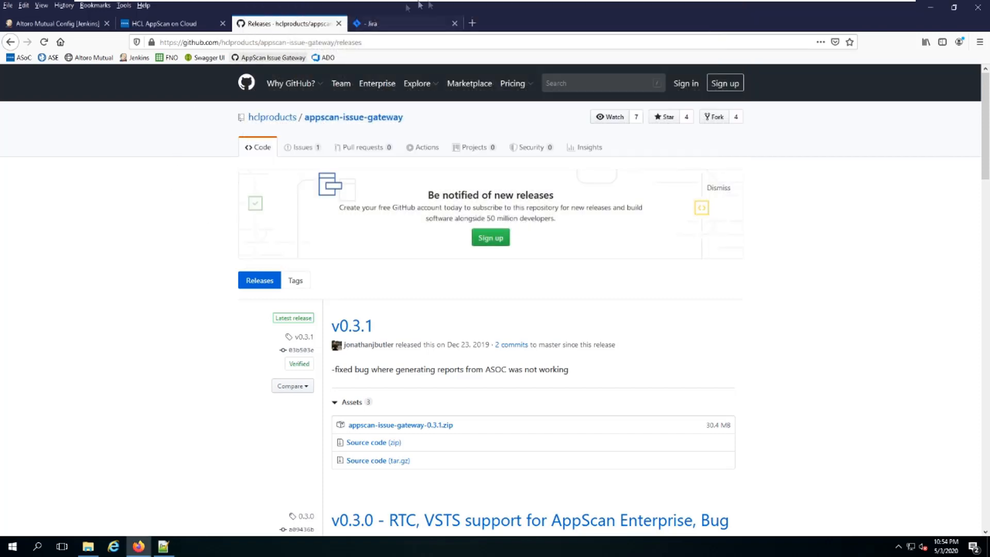
{"action": "left_click", "coordinate": [405, 19]}
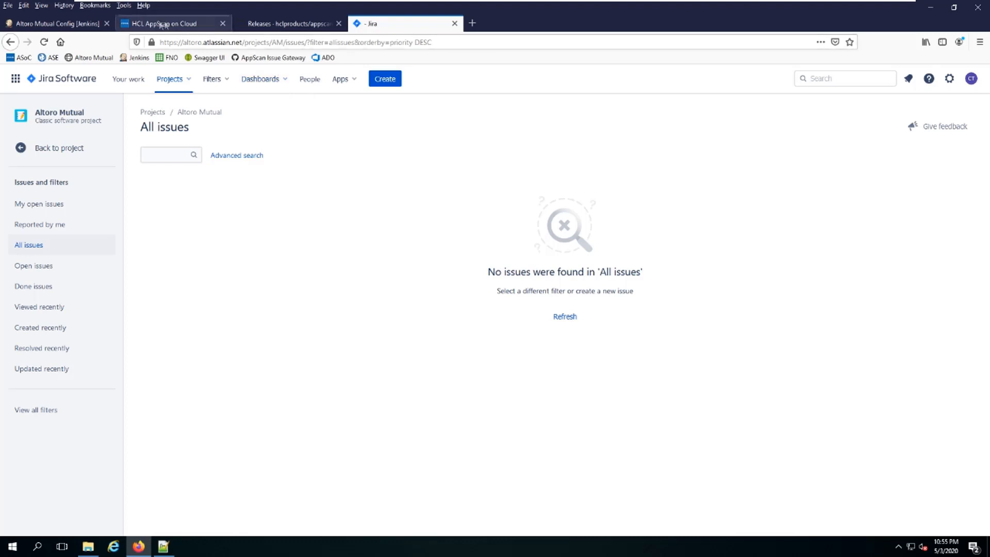
Review the Altoro Mutual job configuration in Jenkins, from the general settings through the AppScan On Cloud security test to the Windows batch command.
{"action": "left_click", "coordinate": [77, 24]}
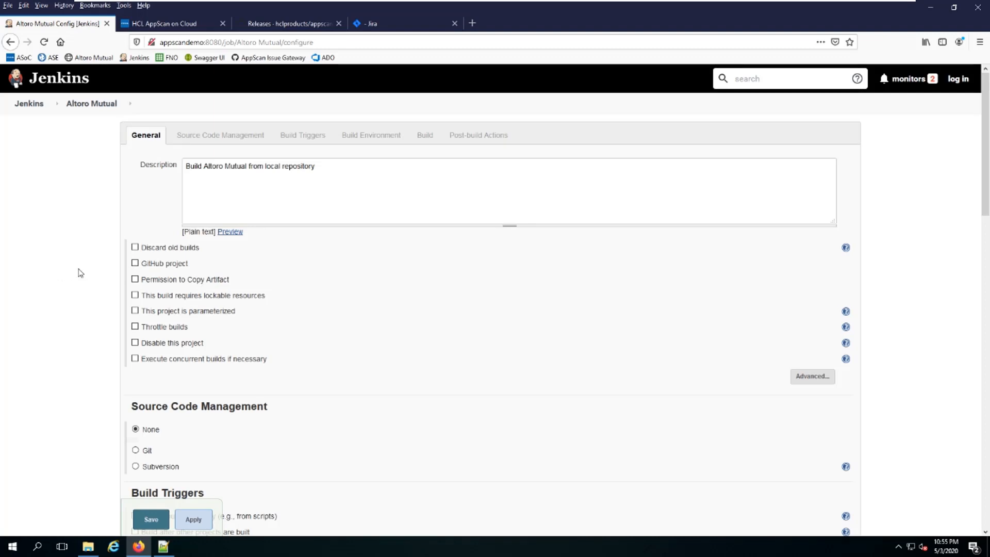
{"action": "scroll", "coordinate": [103, 317], "scroll_direction": "down", "scroll_amount": 3}
{"action": "scroll", "coordinate": [102, 319], "scroll_direction": "down", "scroll_amount": 2}
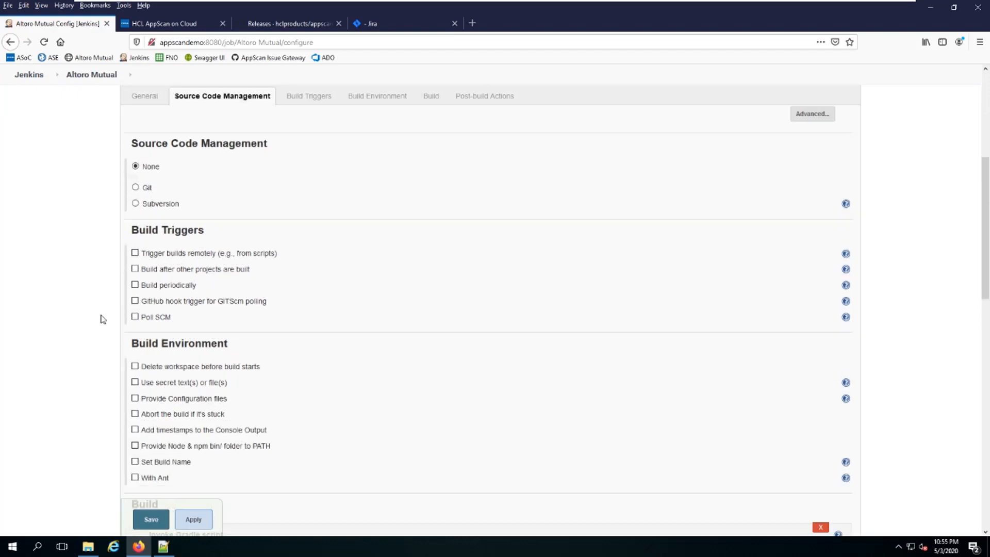
{"action": "scroll", "coordinate": [101, 319], "scroll_direction": "down", "scroll_amount": 4}
{"action": "scroll", "coordinate": [95, 320], "scroll_direction": "down", "scroll_amount": 4}
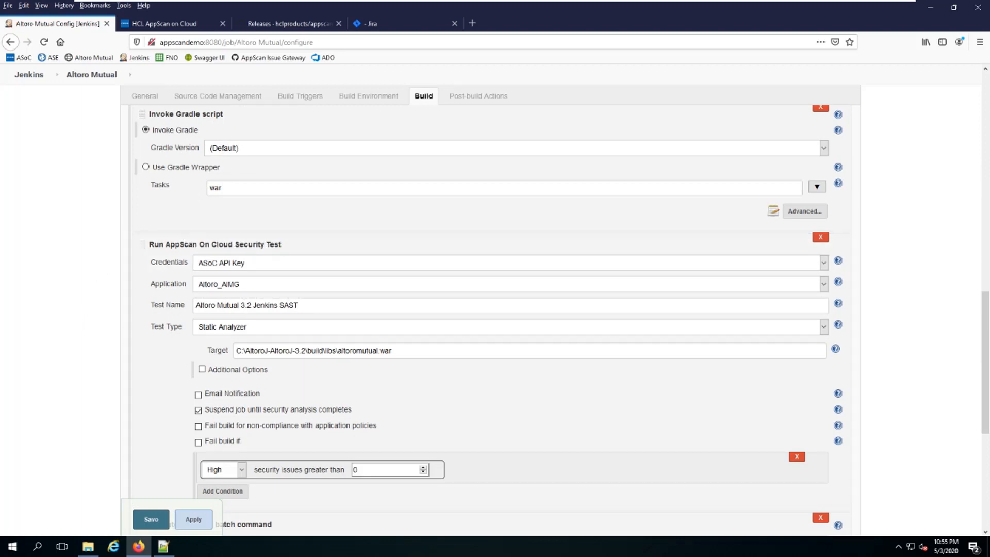
{"action": "scroll", "coordinate": [282, 316], "scroll_direction": "down", "scroll_amount": 3}
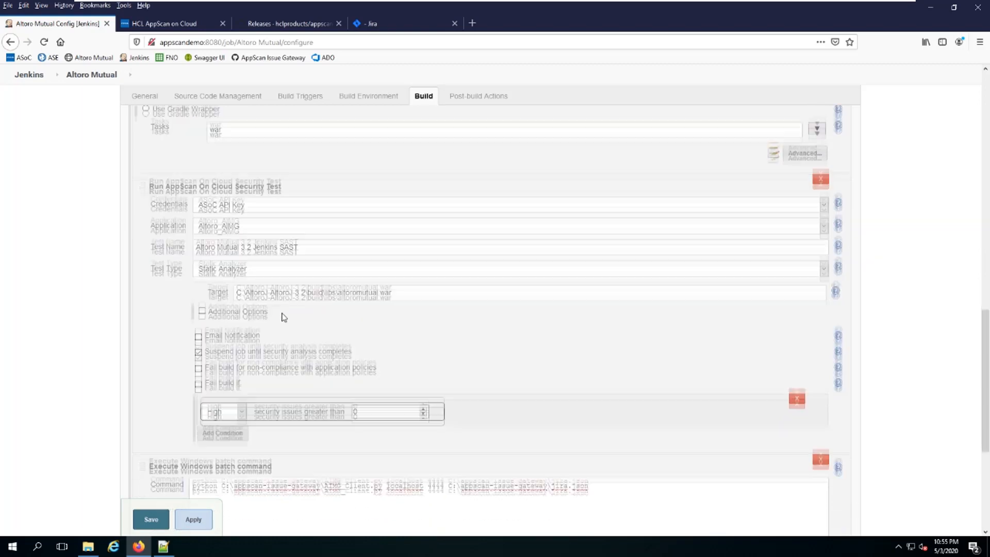
{"action": "scroll", "coordinate": [283, 315], "scroll_direction": "down", "scroll_amount": 3}
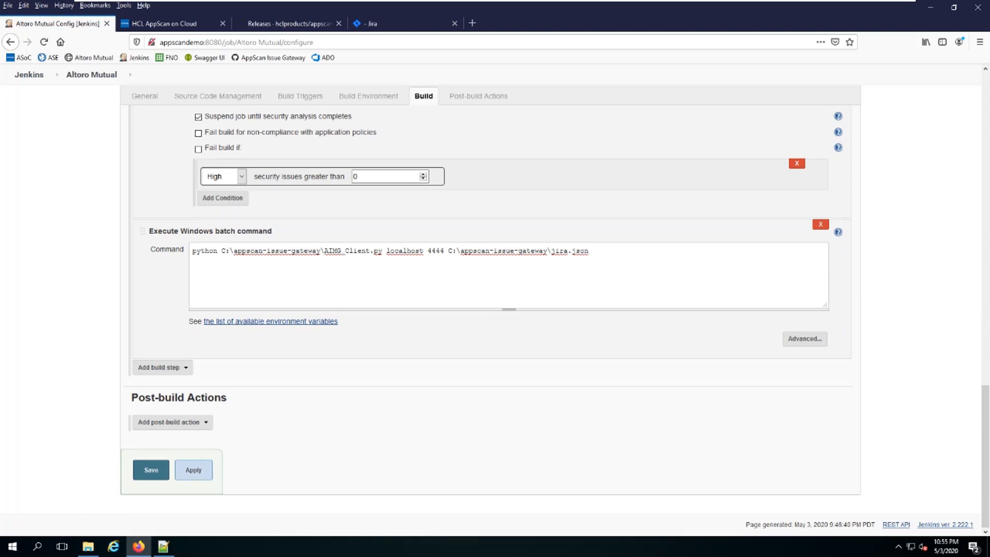
{"action": "left_click_drag", "start_coordinate": [192, 251], "coordinate": [222, 251]}
{"action": "left_click", "coordinate": [230, 251]}
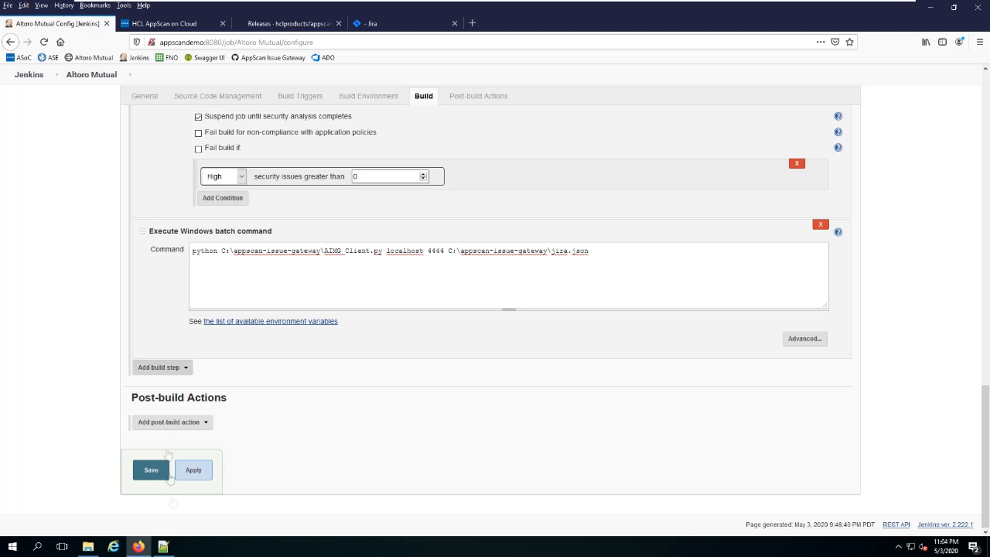
Switch to Notepad++ and examine jira.json's appscanData and imData sections, including the provider and projectkey entries.
{"action": "left_click", "coordinate": [165, 548]}
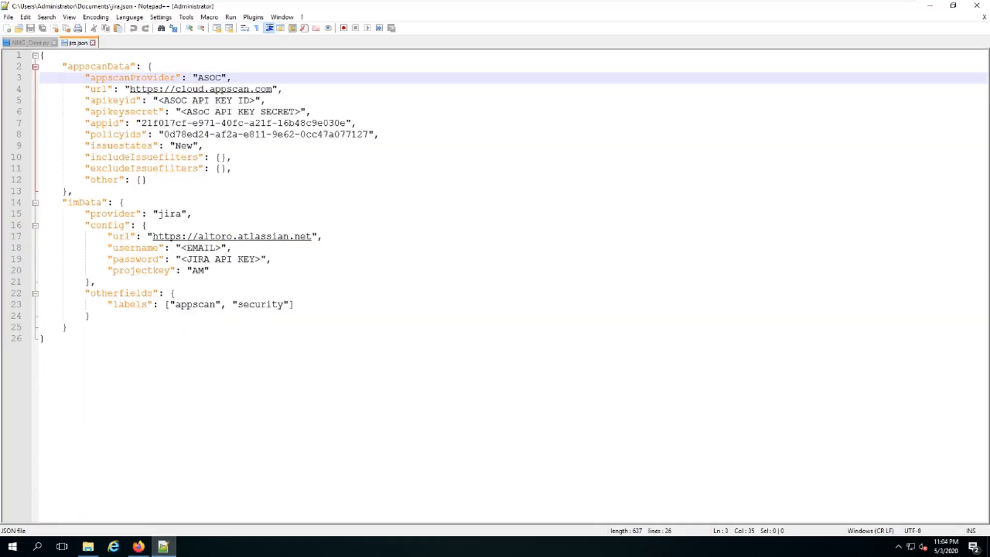
{"action": "double_click", "coordinate": [96, 67]}
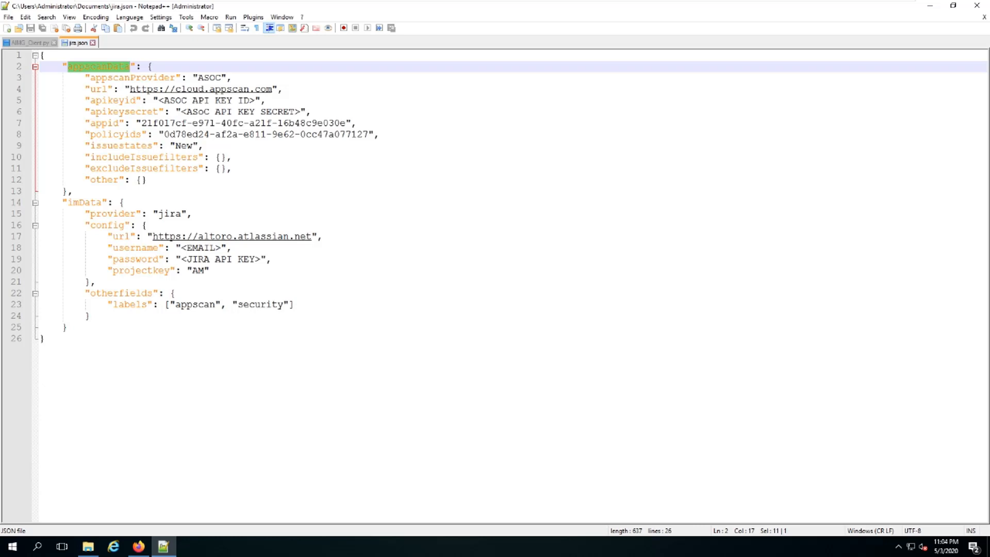
{"action": "double_click", "coordinate": [87, 202]}
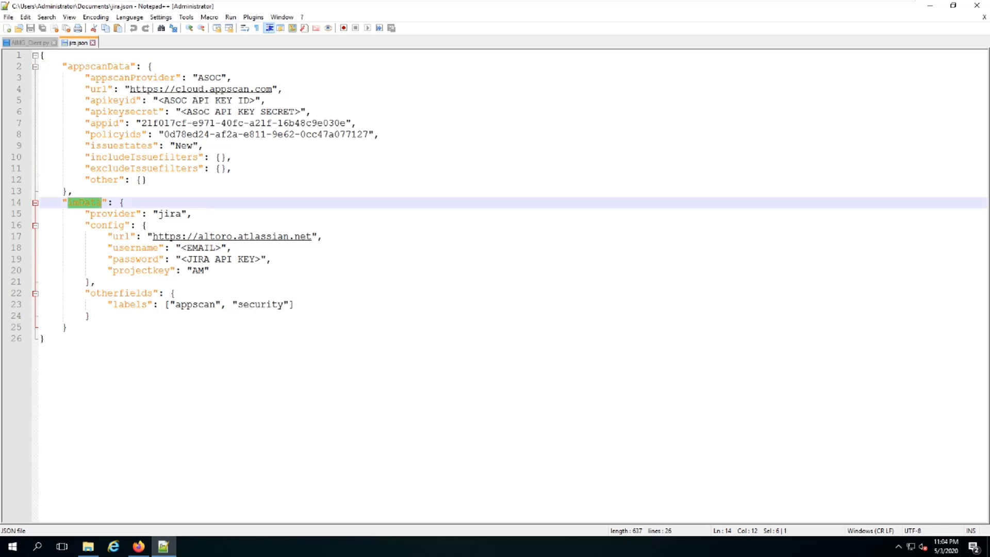
{"action": "double_click", "coordinate": [169, 214]}
{"action": "left_click", "coordinate": [212, 214]}
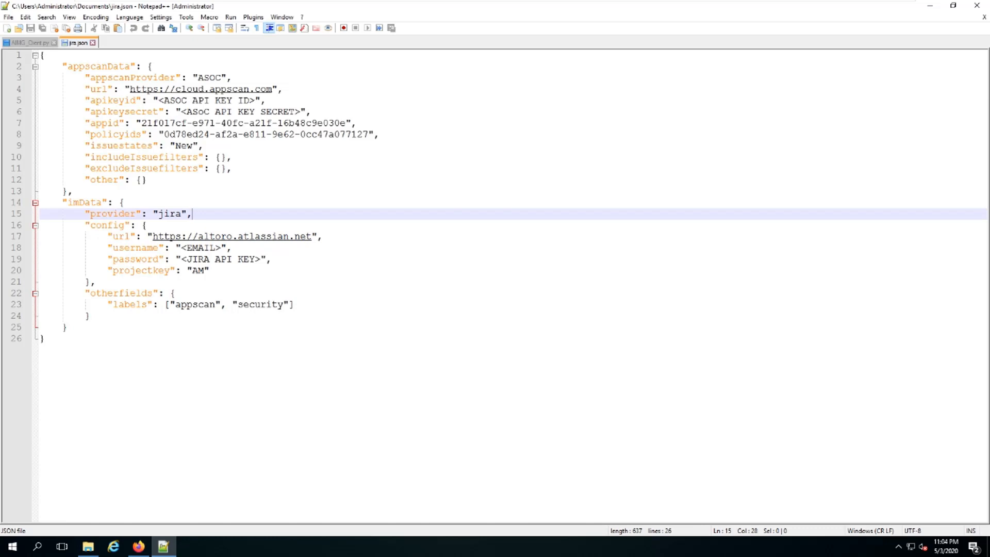
{"action": "double_click", "coordinate": [199, 271]}
{"action": "left_click", "coordinate": [210, 270]}
{"action": "key", "text": "Down"}
{"action": "key", "text": "Down"}
{"action": "key", "text": "Up"}
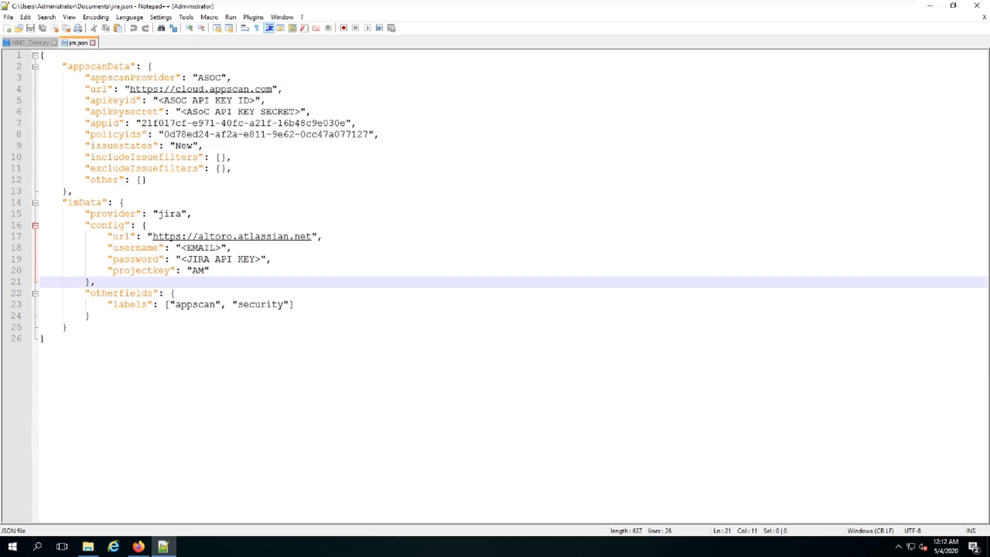
Switch to Firefox, start a new build of the Altoro Mutual project in Jenkins and open that build's console output.
{"action": "left_click", "coordinate": [138, 548]}
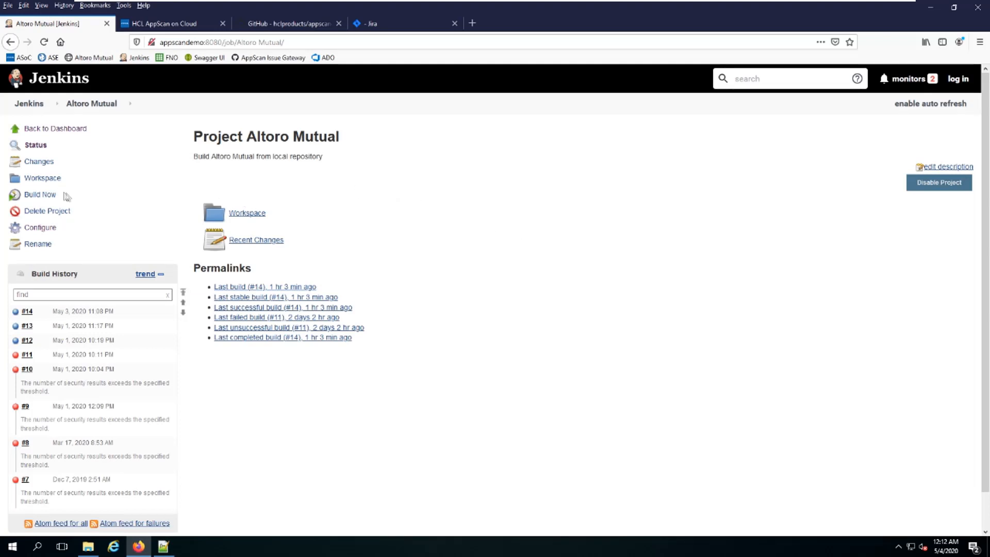
{"action": "left_click", "coordinate": [41, 194]}
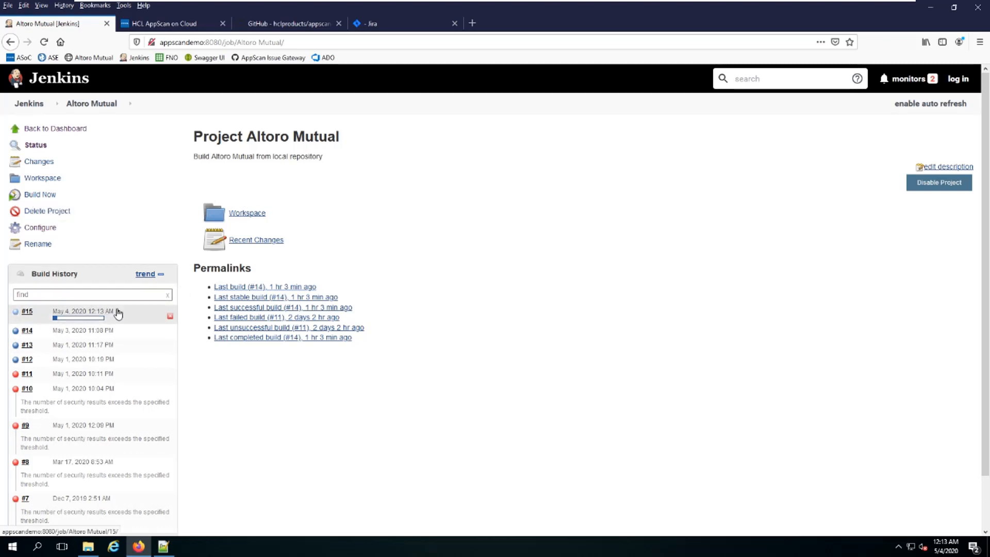
{"action": "left_click", "coordinate": [118, 313]}
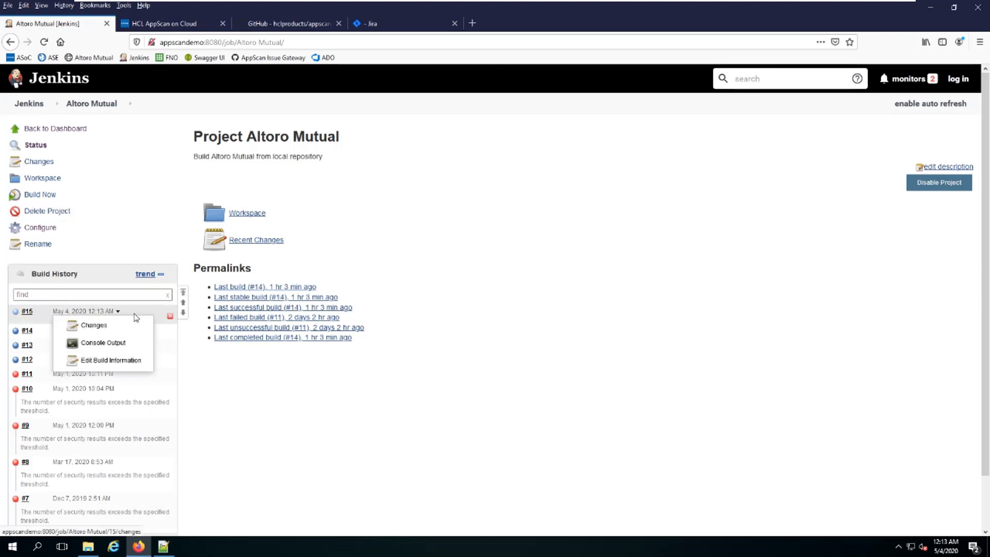
{"action": "left_click", "coordinate": [110, 345]}
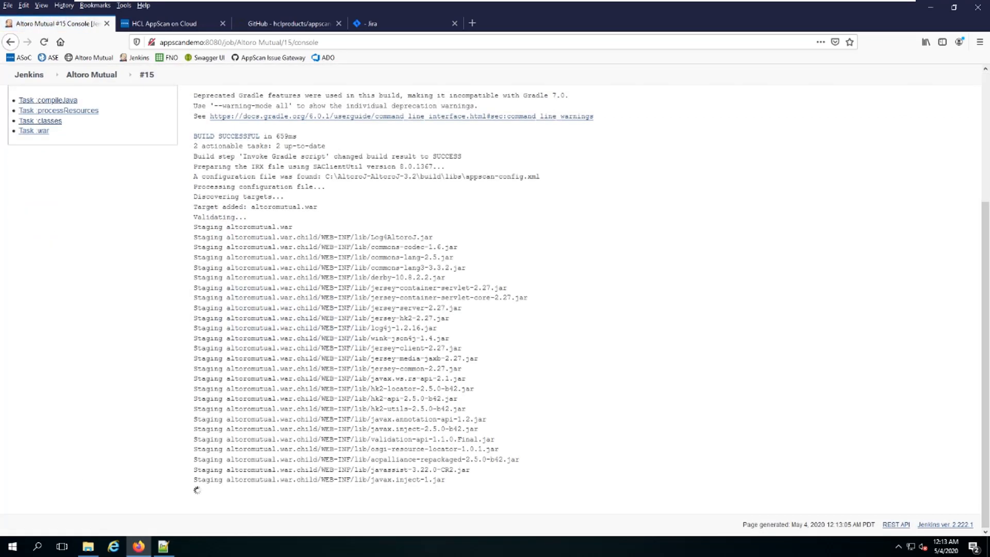
Examine the build's console output from its start to the AppScan Issue Gateway job lines at the end.
{"action": "scroll", "coordinate": [520, 298], "scroll_direction": "up", "scroll_amount": 5}
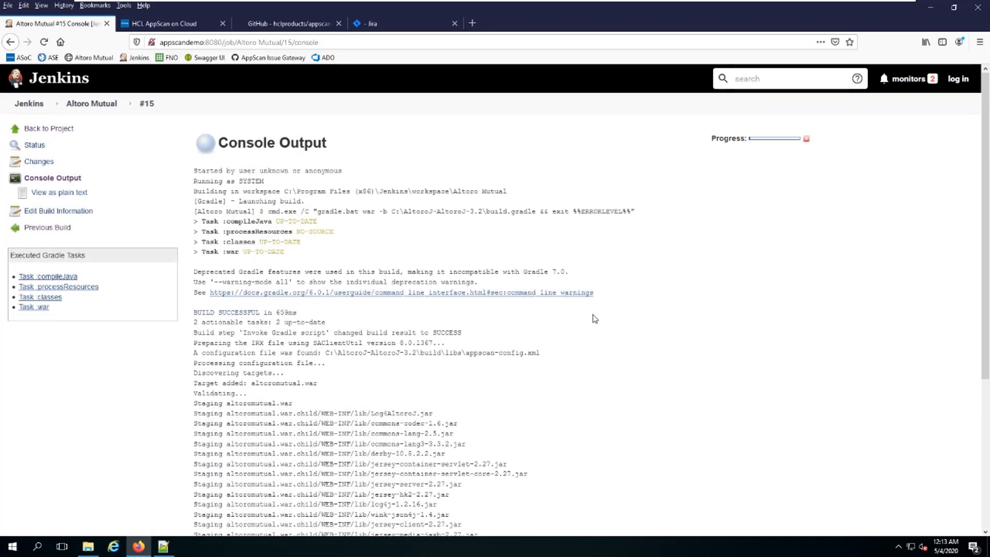
{"action": "scroll", "coordinate": [573, 361], "scroll_direction": "down", "scroll_amount": 5}
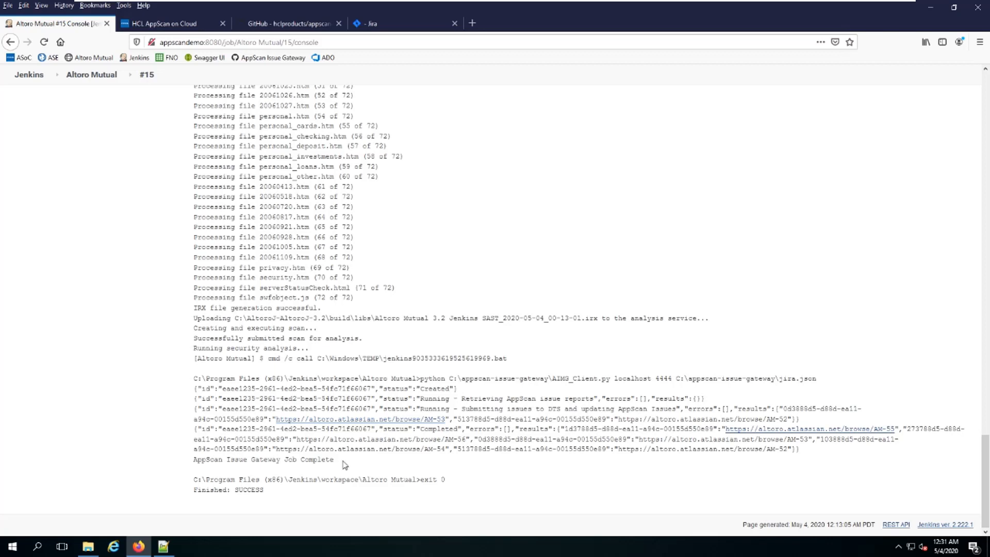
{"action": "left_click_drag", "start_coordinate": [341, 459], "coordinate": [192, 459]}
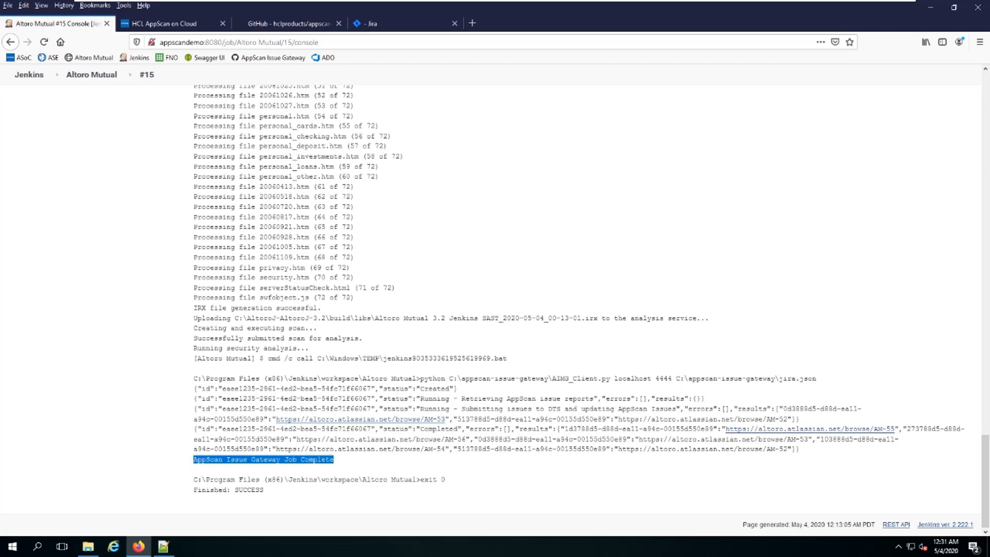
{"action": "left_click", "coordinate": [194, 461]}
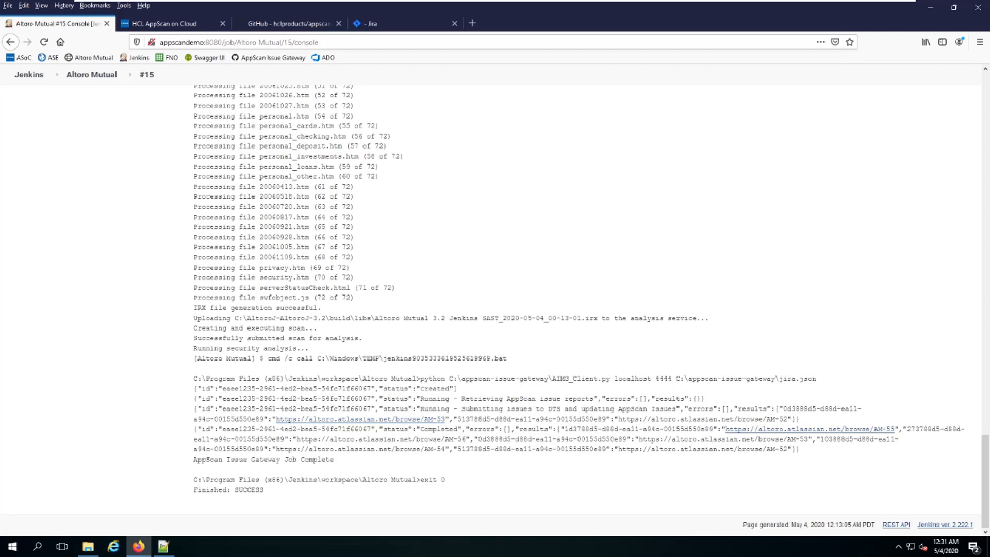
Refresh the Altoro Mutual project's All issues list in Jira and look over the listed issues.
{"action": "left_click", "coordinate": [387, 24]}
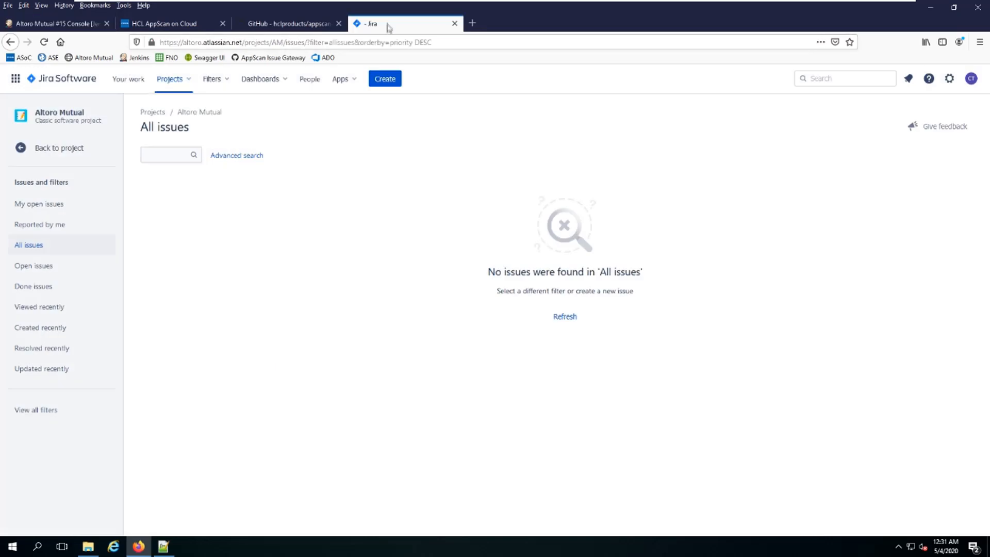
{"action": "left_click", "coordinate": [564, 316]}
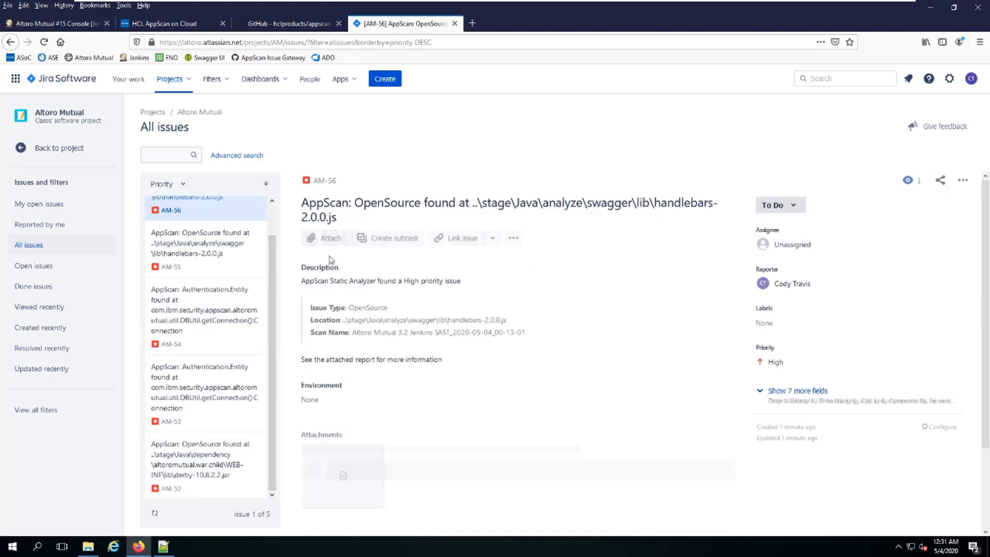
{"action": "left_click_drag", "start_coordinate": [273, 264], "coordinate": [282, 217]}
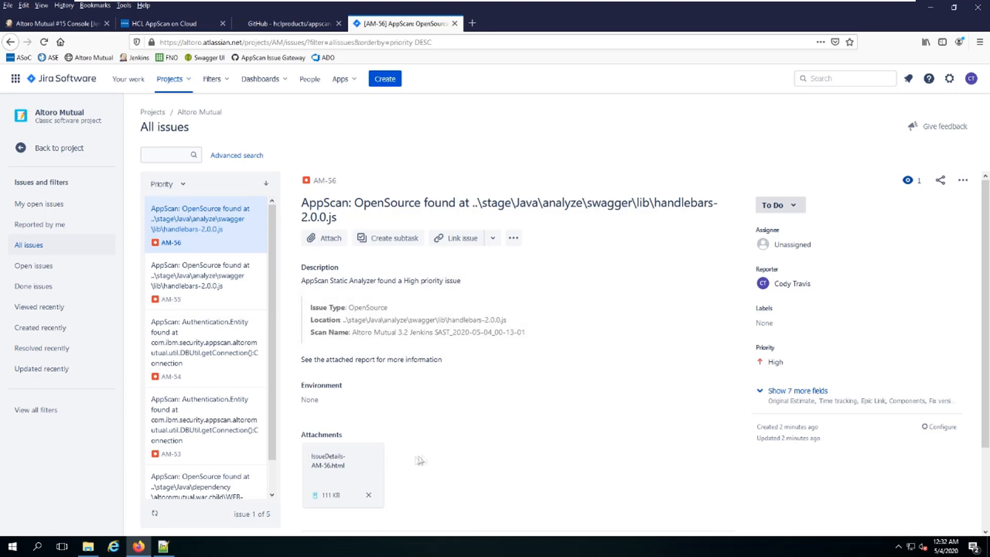
Download the IssueDetails-AM-56.html attachment of issue AM-56, open it with Firefox and review the issue details in the report.
{"action": "left_click", "coordinate": [320, 463]}
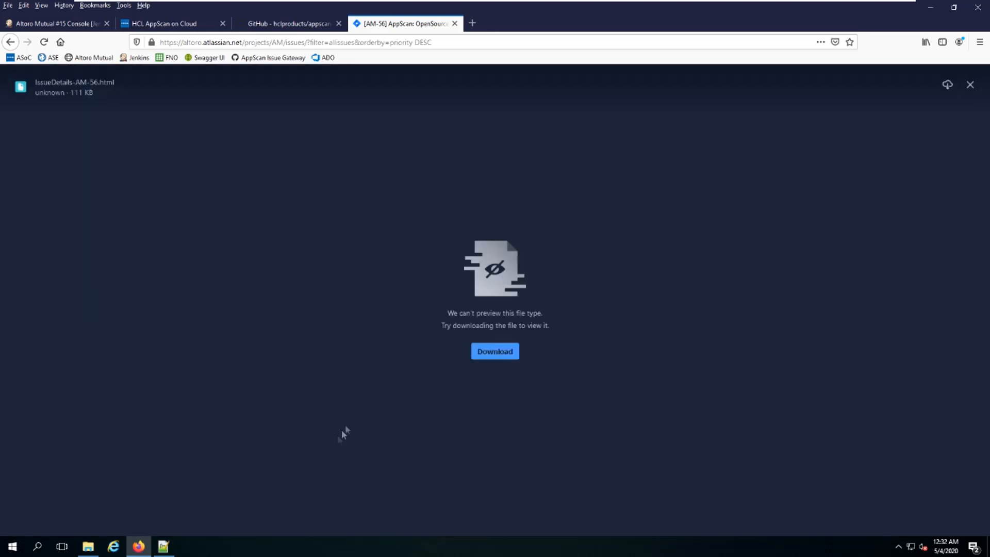
{"action": "left_click", "coordinate": [488, 352]}
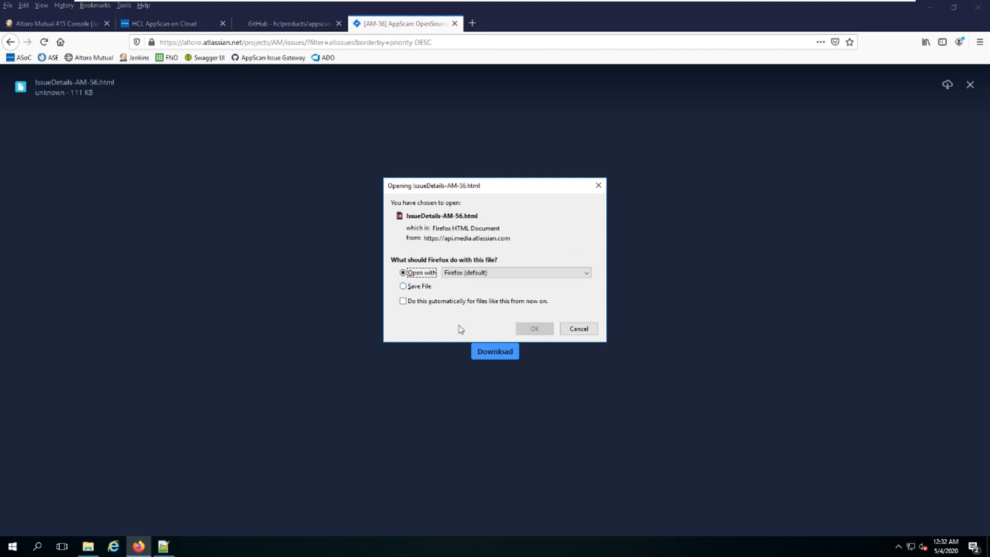
{"action": "left_click", "coordinate": [539, 328]}
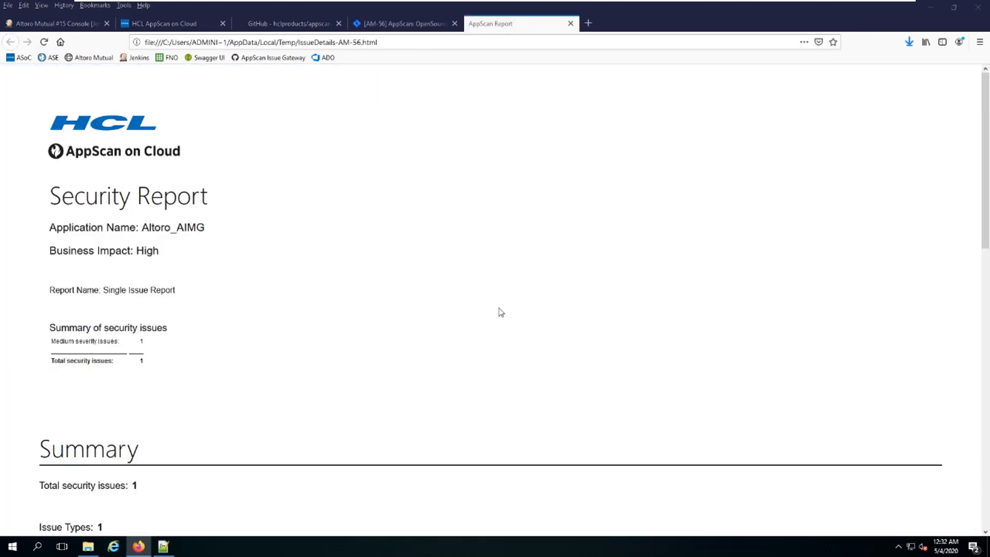
{"action": "scroll", "coordinate": [285, 288], "scroll_direction": "down", "scroll_amount": 5}
{"action": "scroll", "coordinate": [286, 292], "scroll_direction": "down", "scroll_amount": 5}
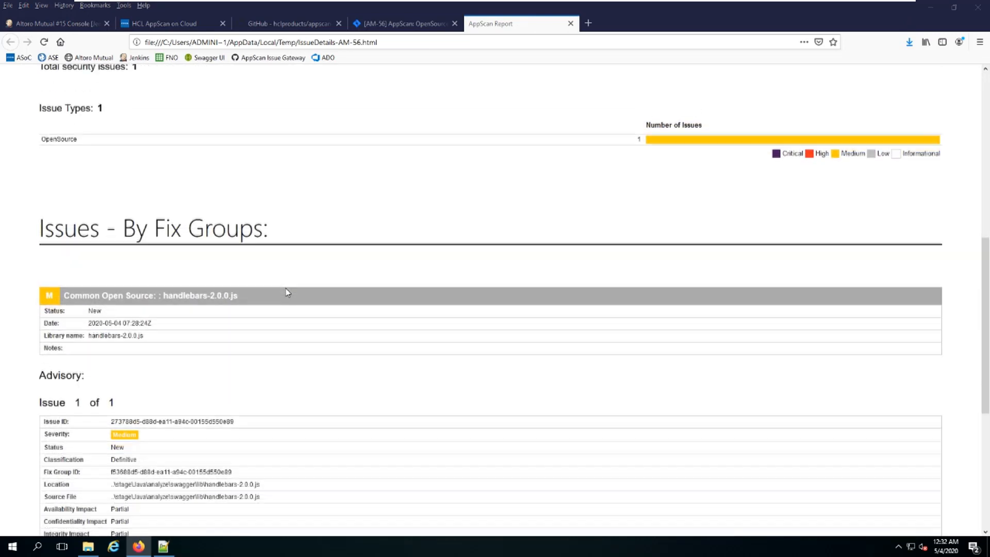